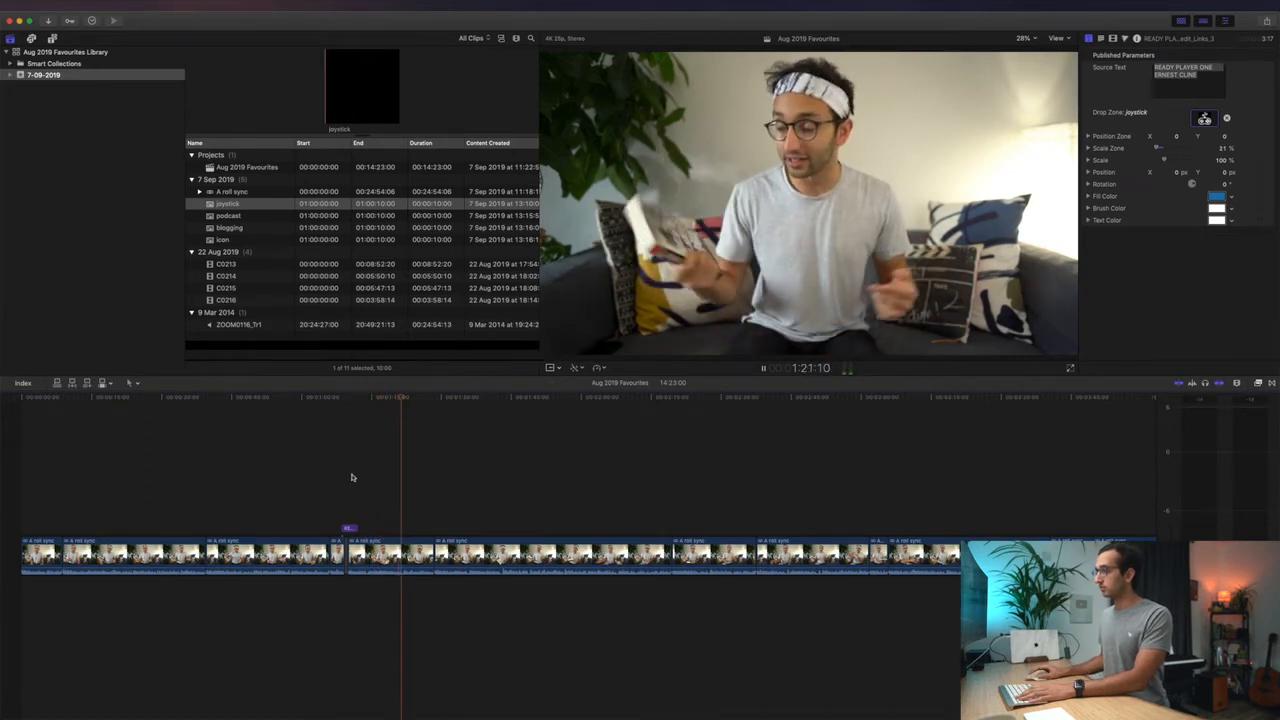
- Connect a Basic Title above the A roll at about 1:13, where the book is held up
left_click(350, 477)
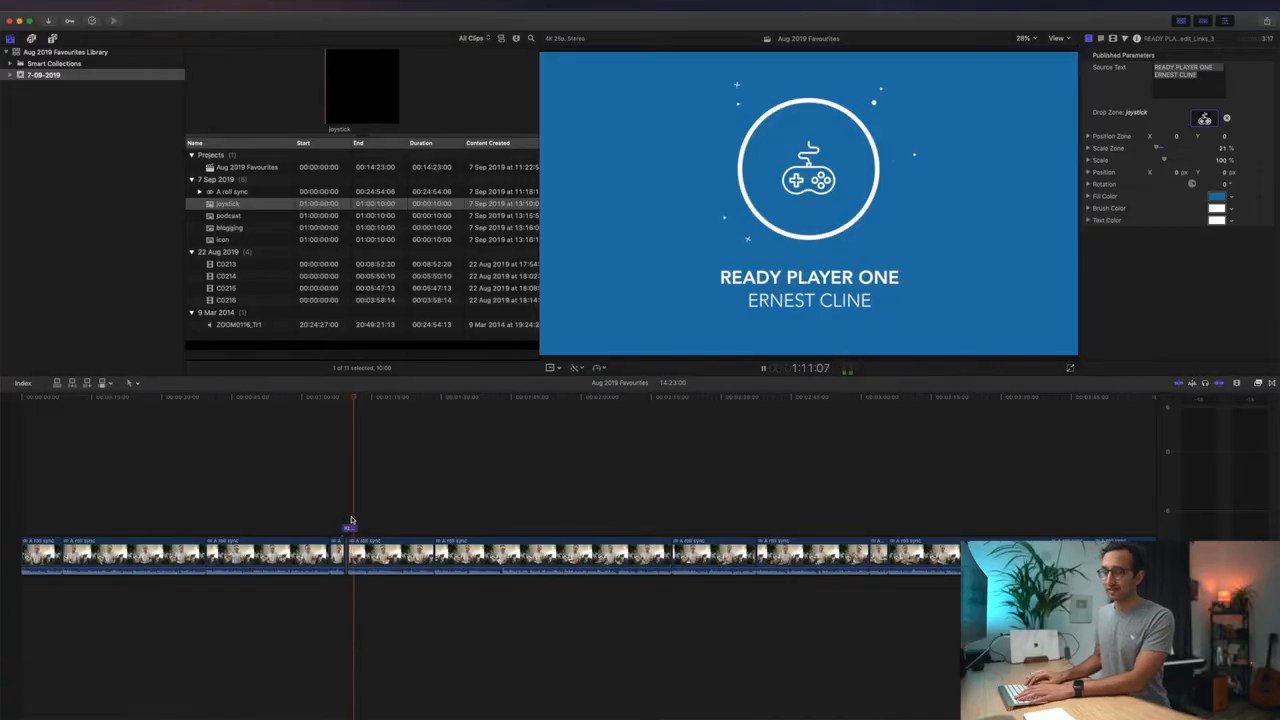
key("space")
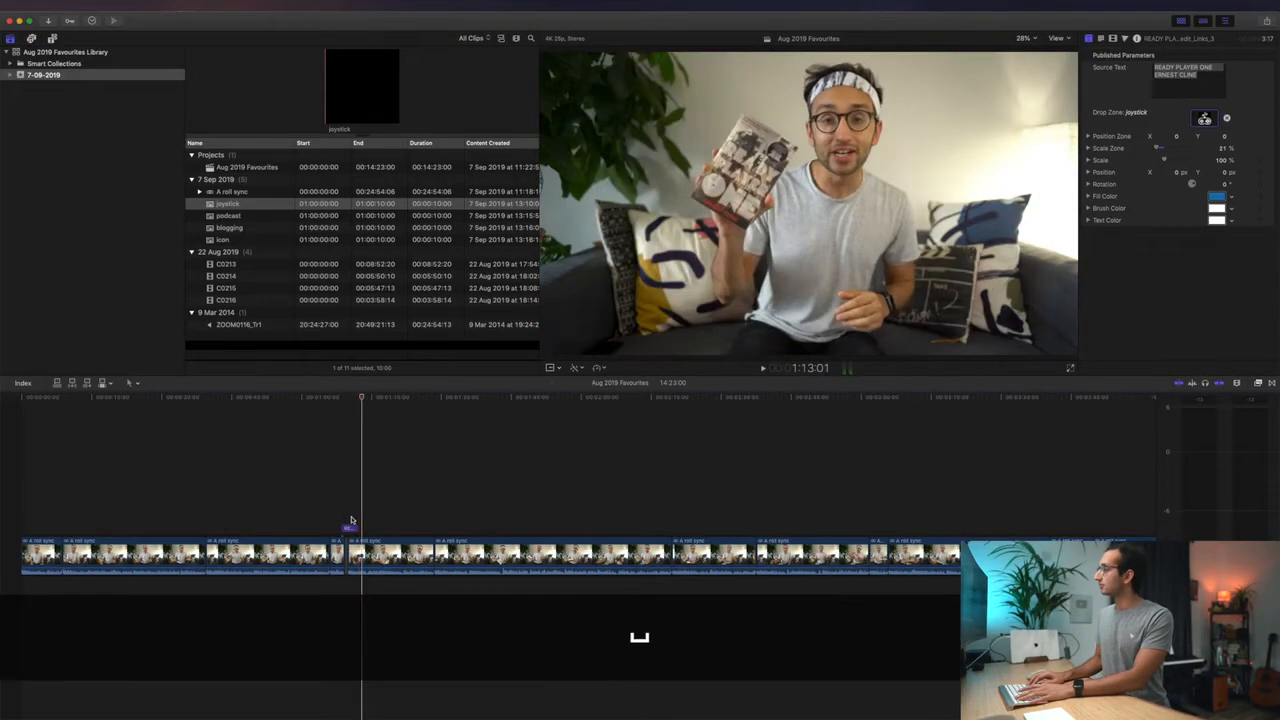
key("Left")
key("Right")
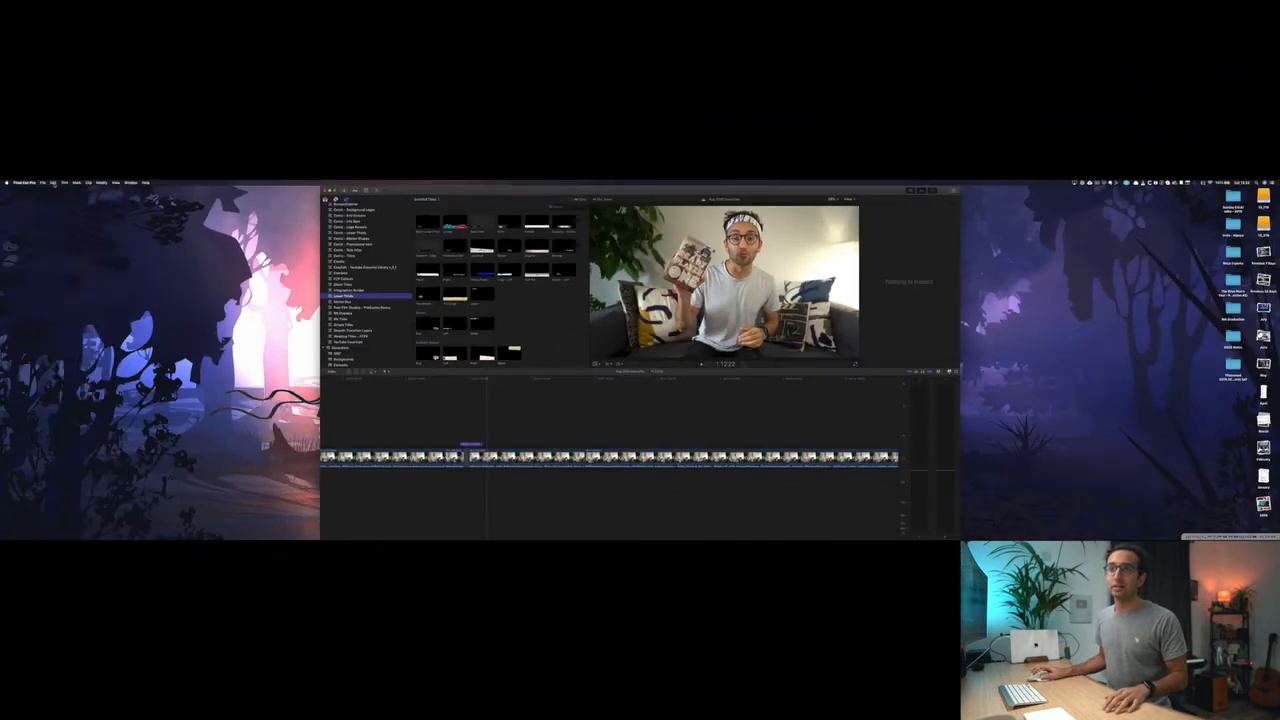
left_click(53, 184)
mouse_move(163, 345)
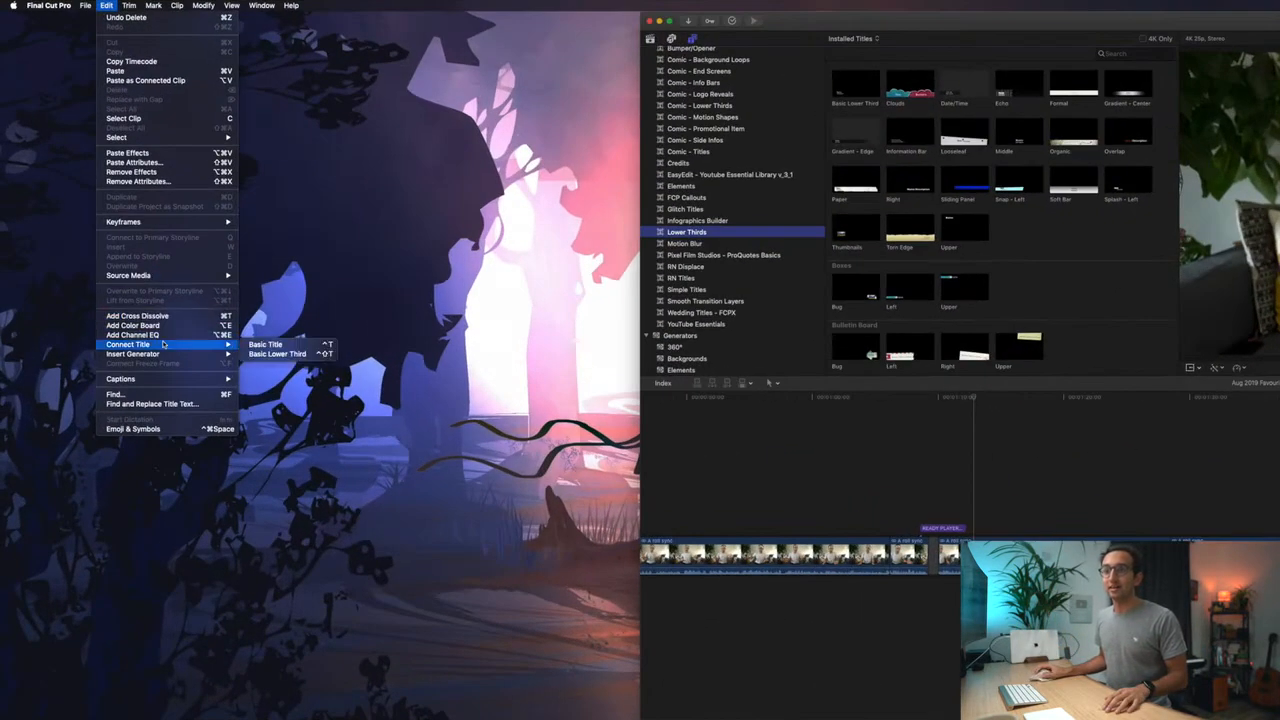
left_click(295, 347)
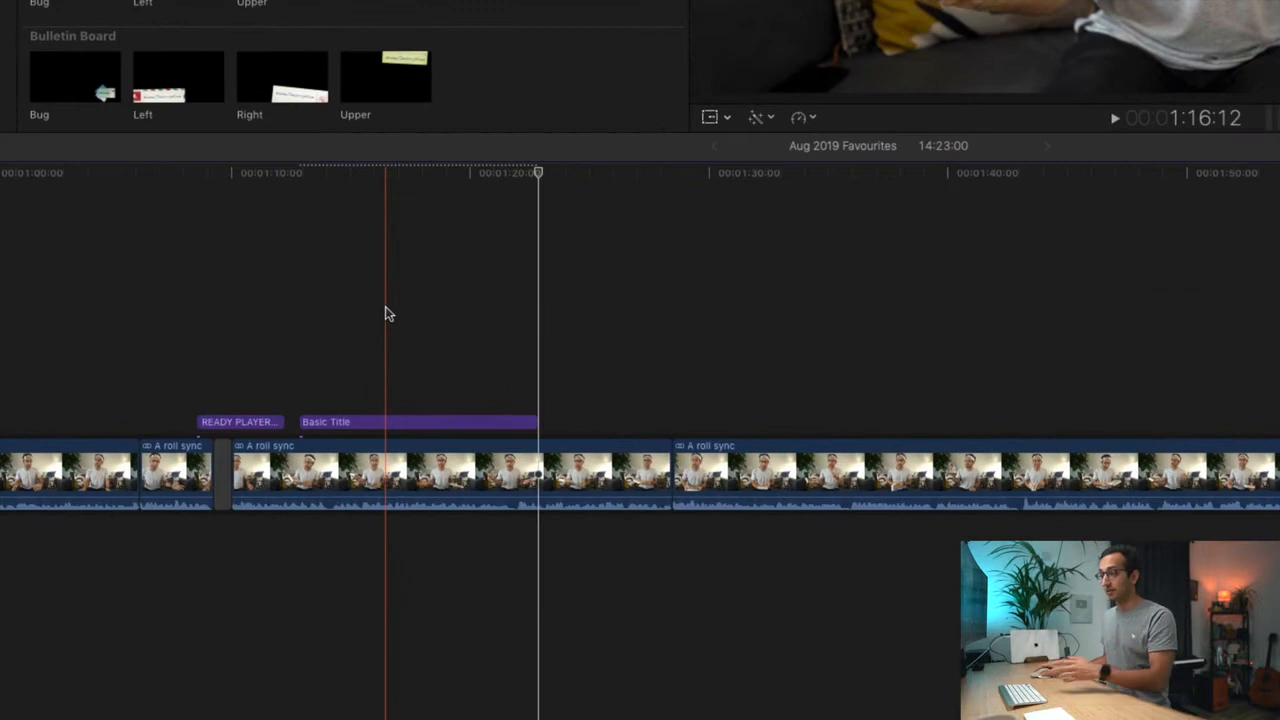
- Move the new title to the lower centre of the frame, at about Y -435 px, and change its text to READY PLAYER ONE
key("space")
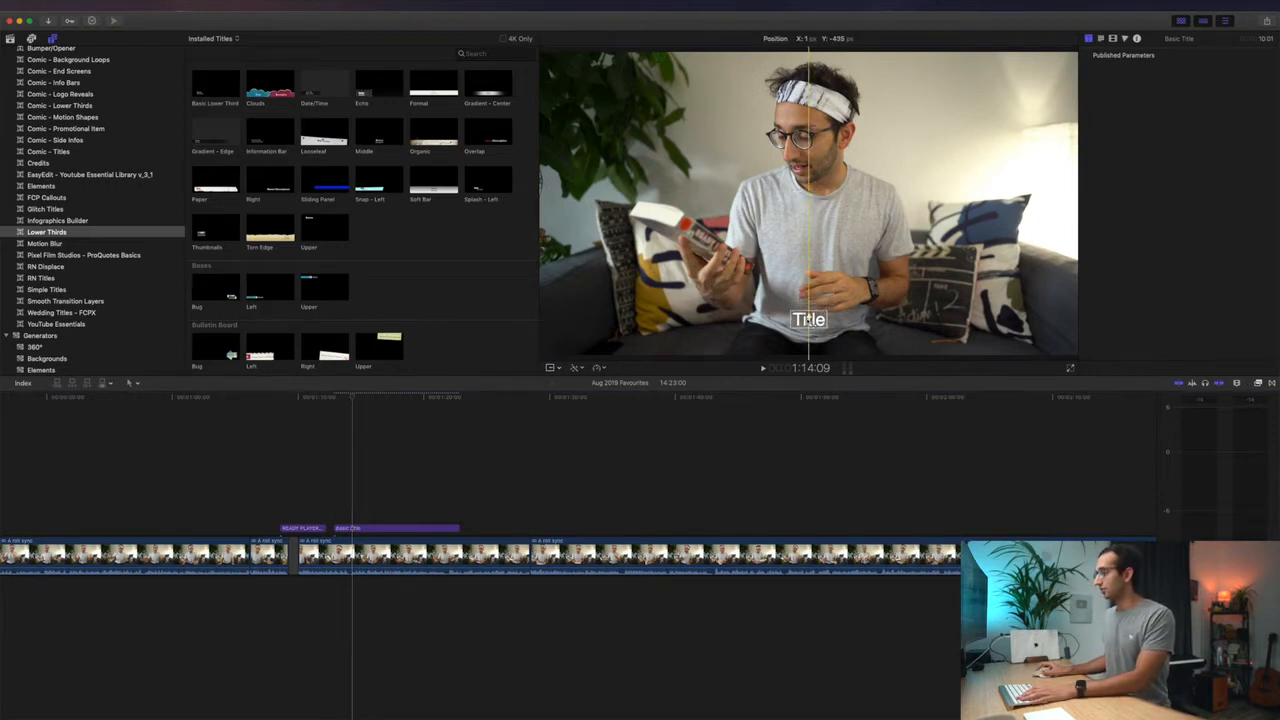
left_click_drag(808, 319, 809, 320)
type("RE")
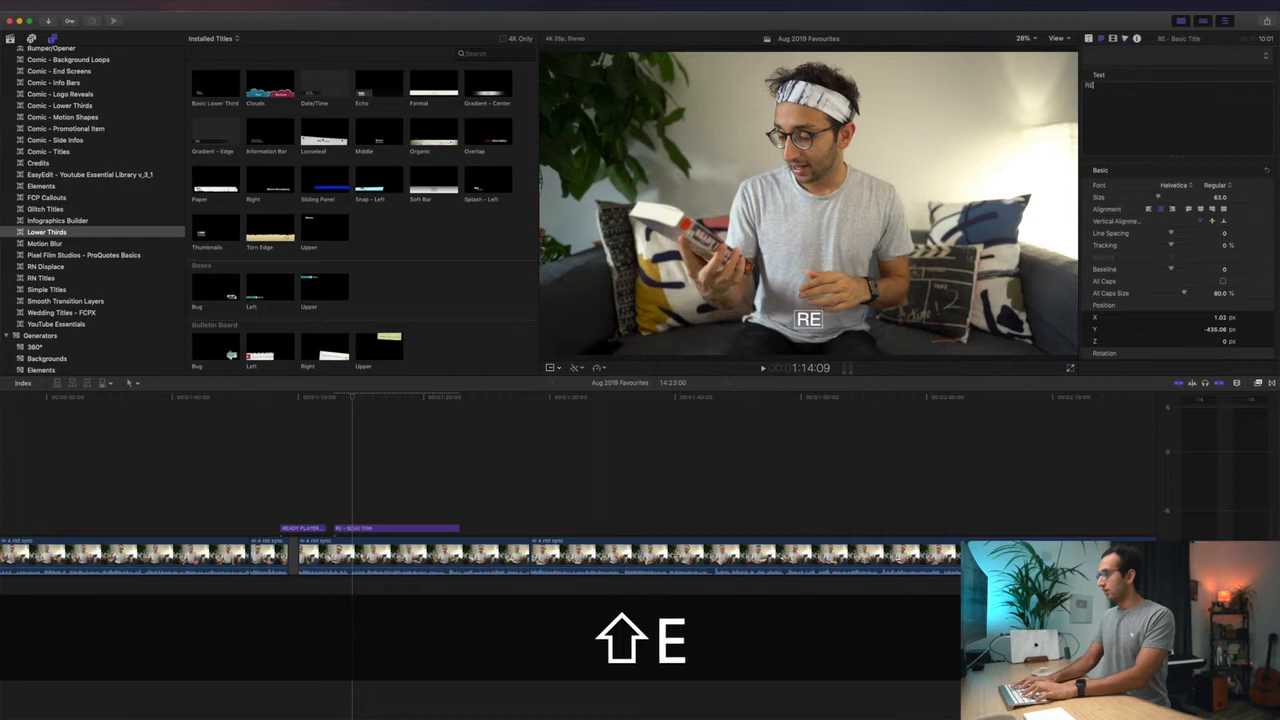
type("ADY PLAYER ONE")
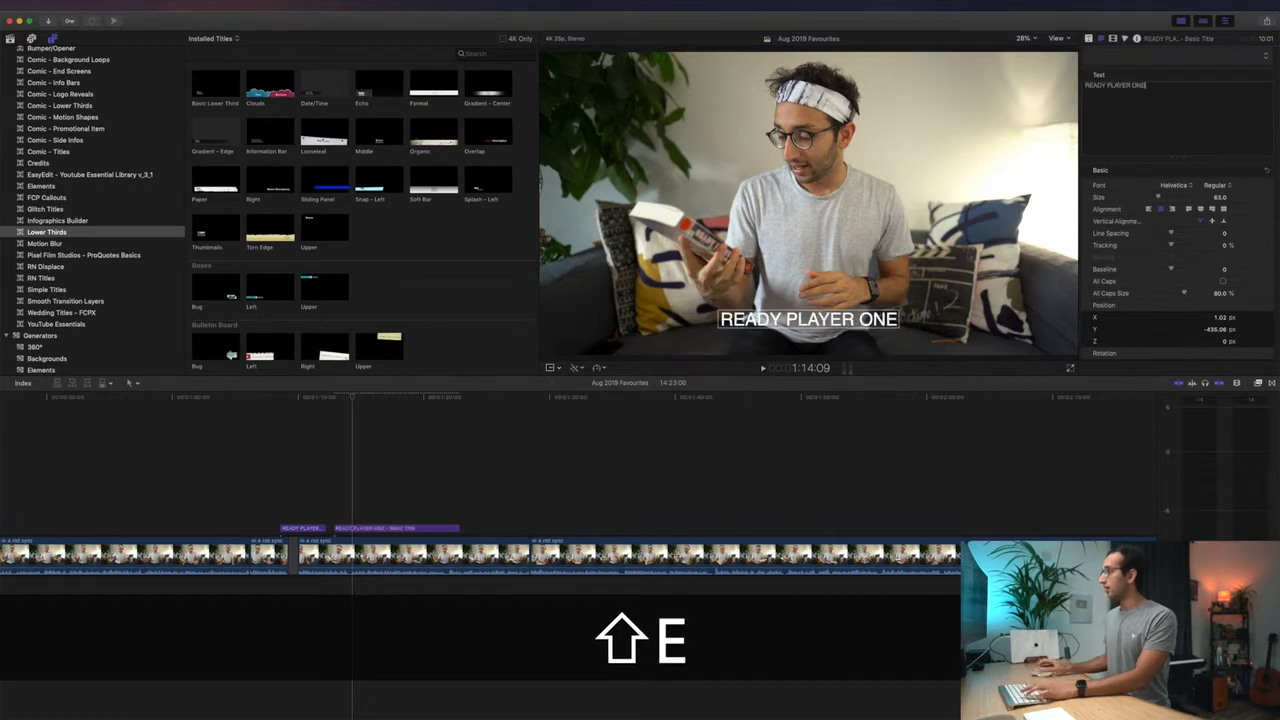
- Format the READY PLAYER ONE title in Avenir Heavy at size 104 and lower it to about Y -461 px
left_click(1190, 185)
type("Aven")
key("Return")
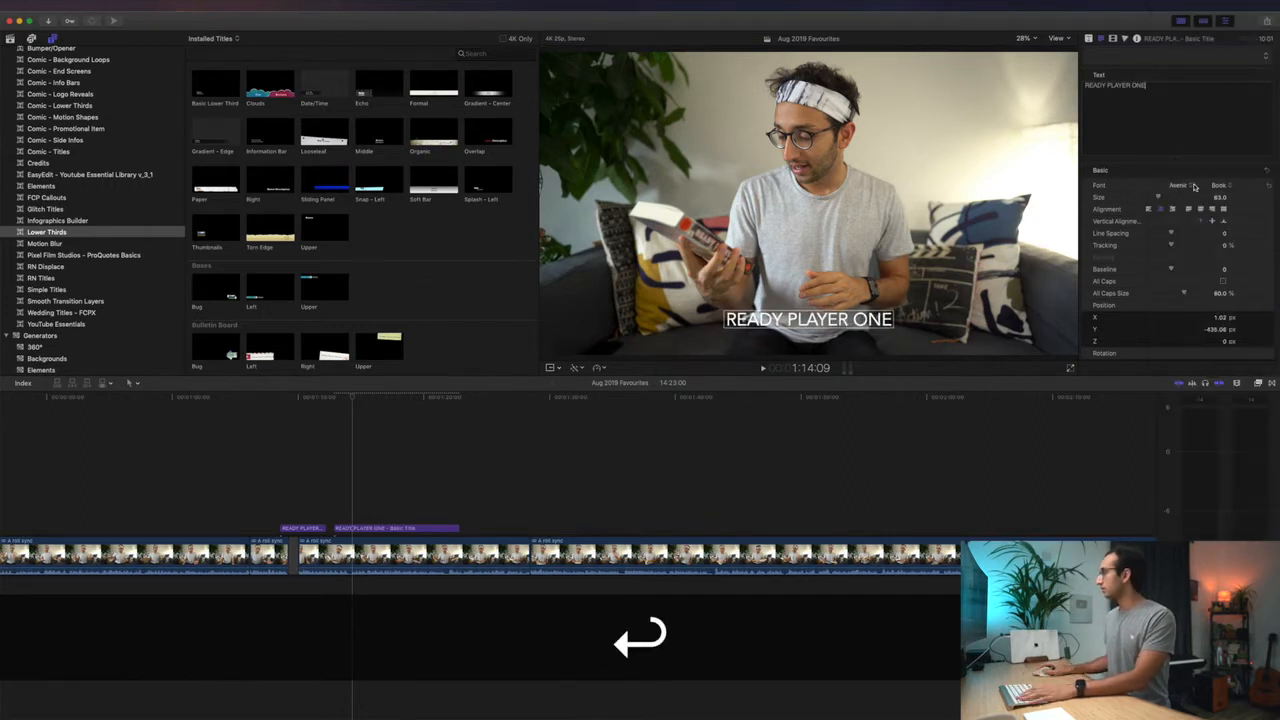
left_click(1215, 186)
left_click_drag(1158, 197, 1164, 197)
left_click_drag(857, 318, 859, 325)
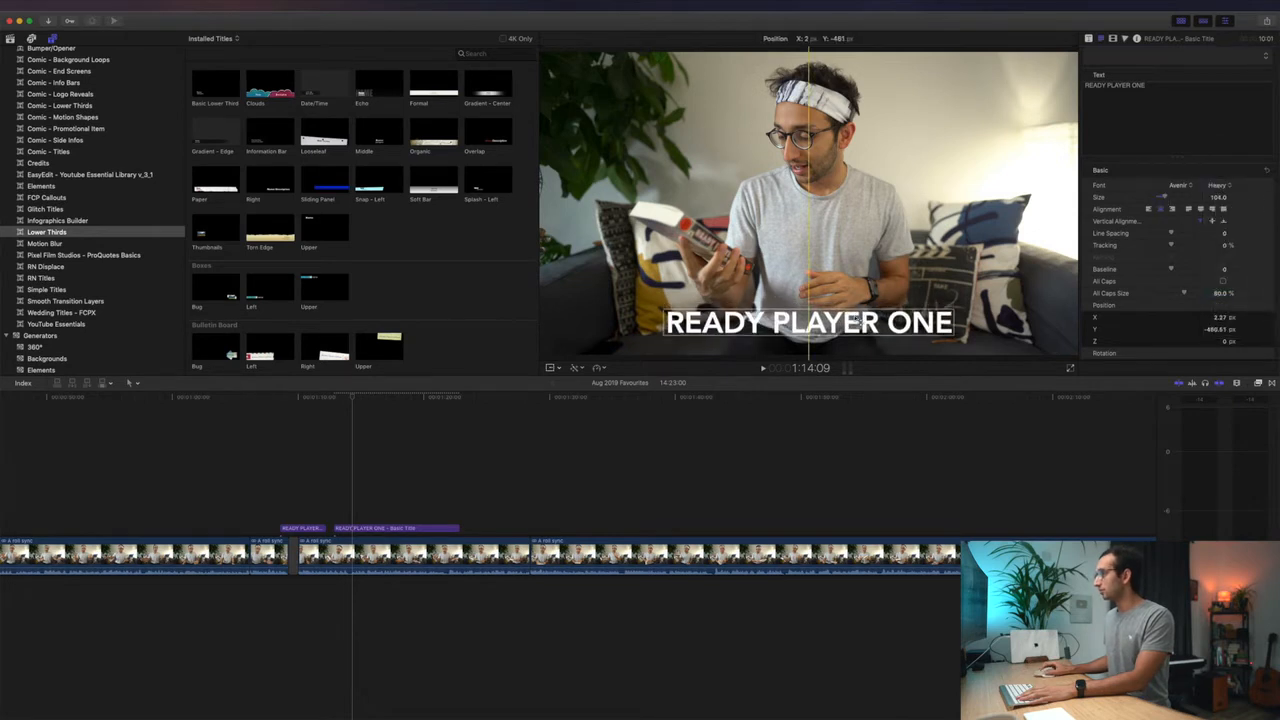
- Trim the end of the READY PLAYER ONE Basic Title back to about 1:15, making it 2:08 long
left_click(324, 482)
key("space")
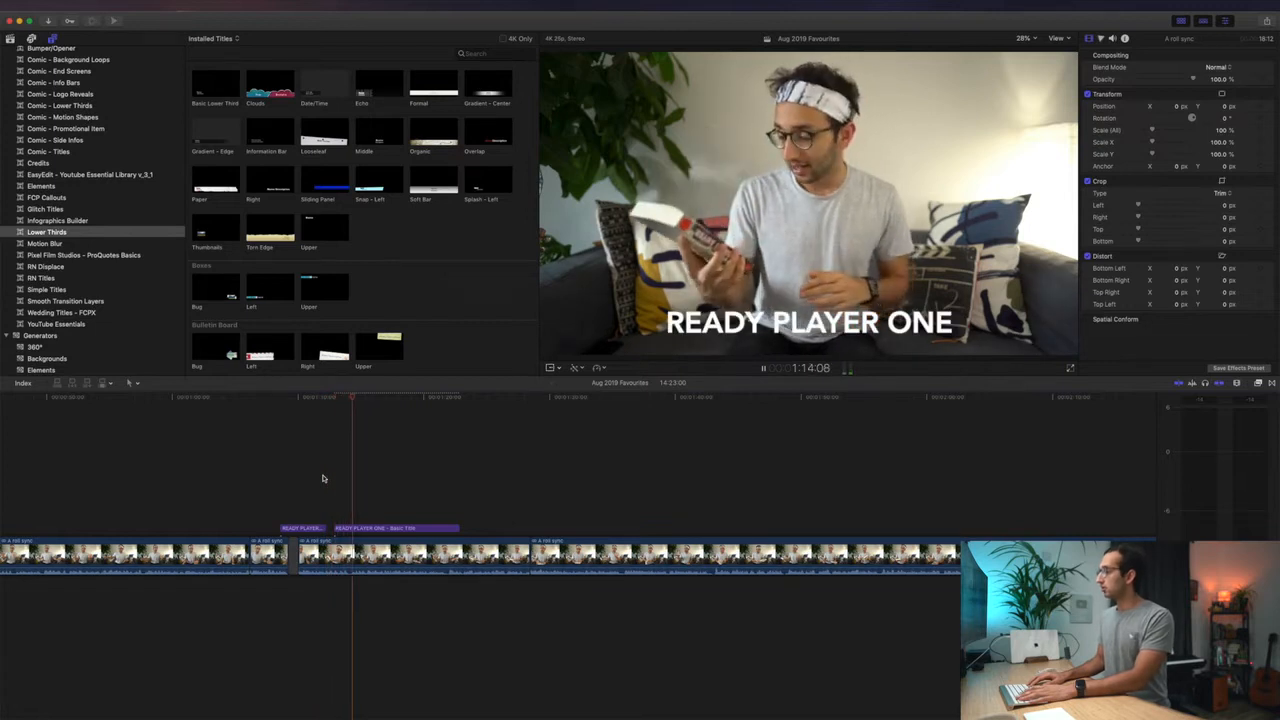
key("space")
key("shift+Left")
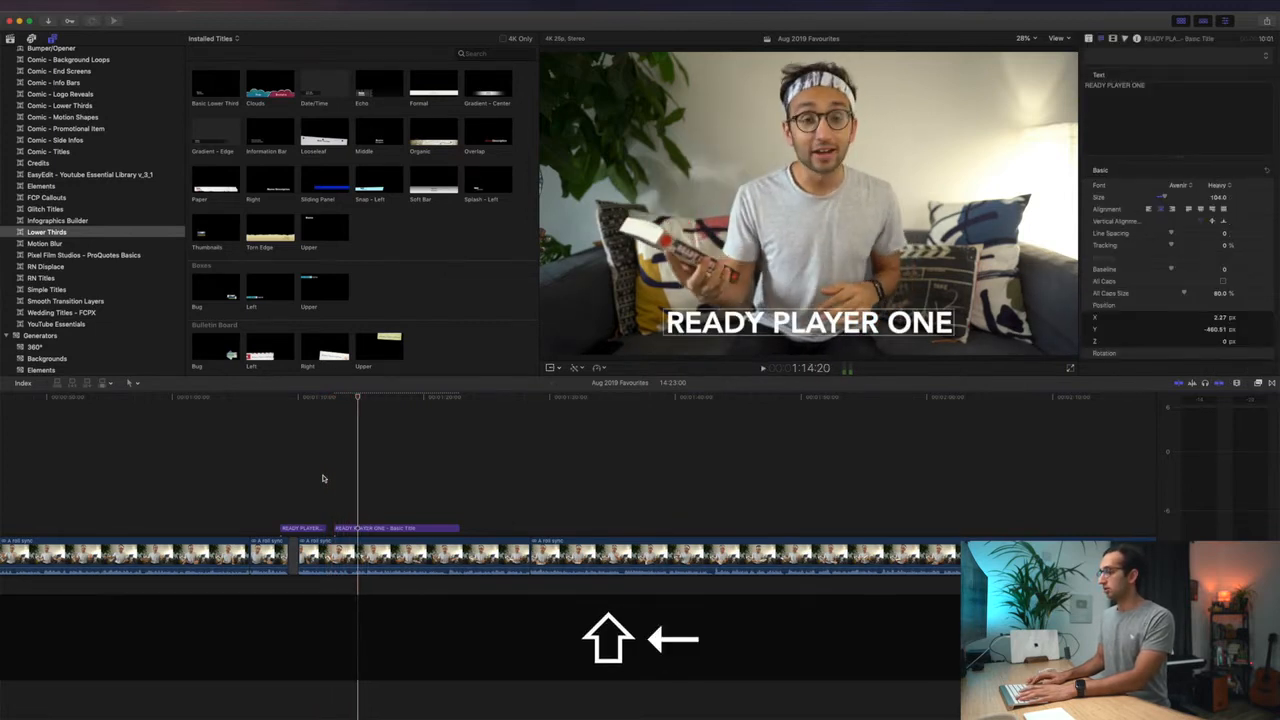
key("shift+space")
key("space")
key("Left")
key("Right")
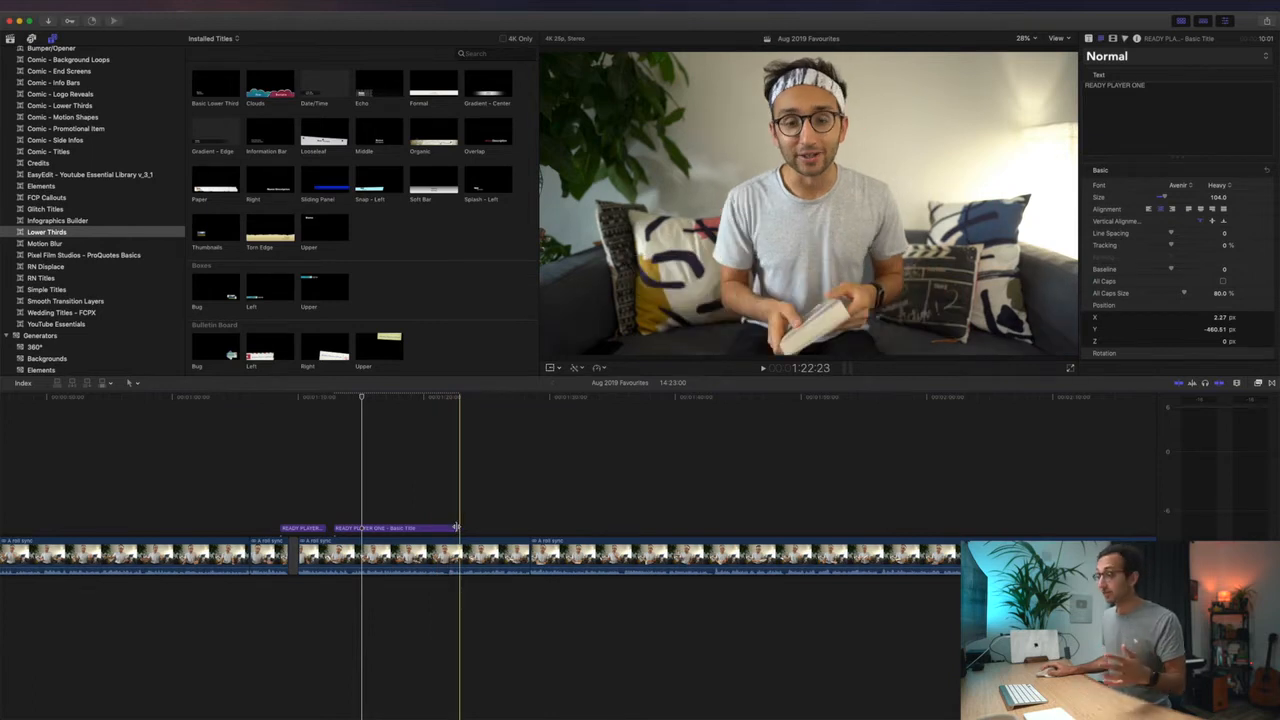
left_click_drag(457, 527, 361, 527)
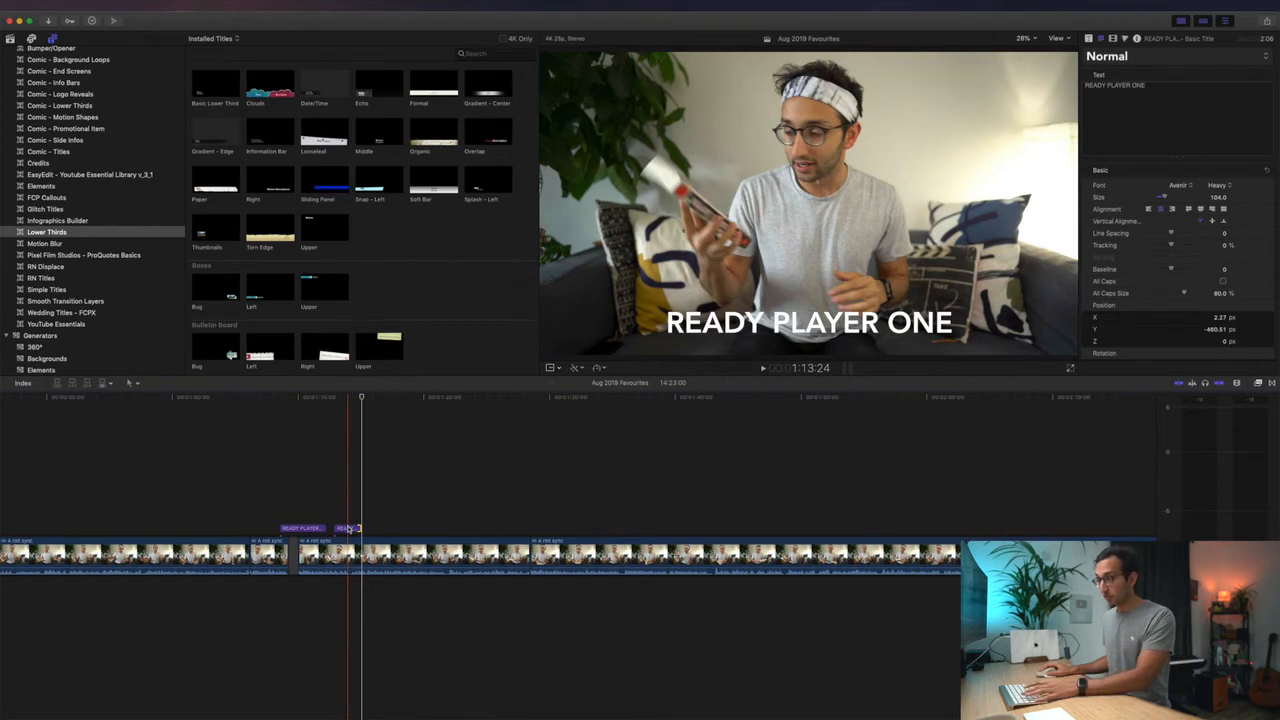
- Place a copy of the Basic Title directly after it, change the copy's text to ERNEST CLINE and play back both titles
left_click(348, 528)
key("super+v")
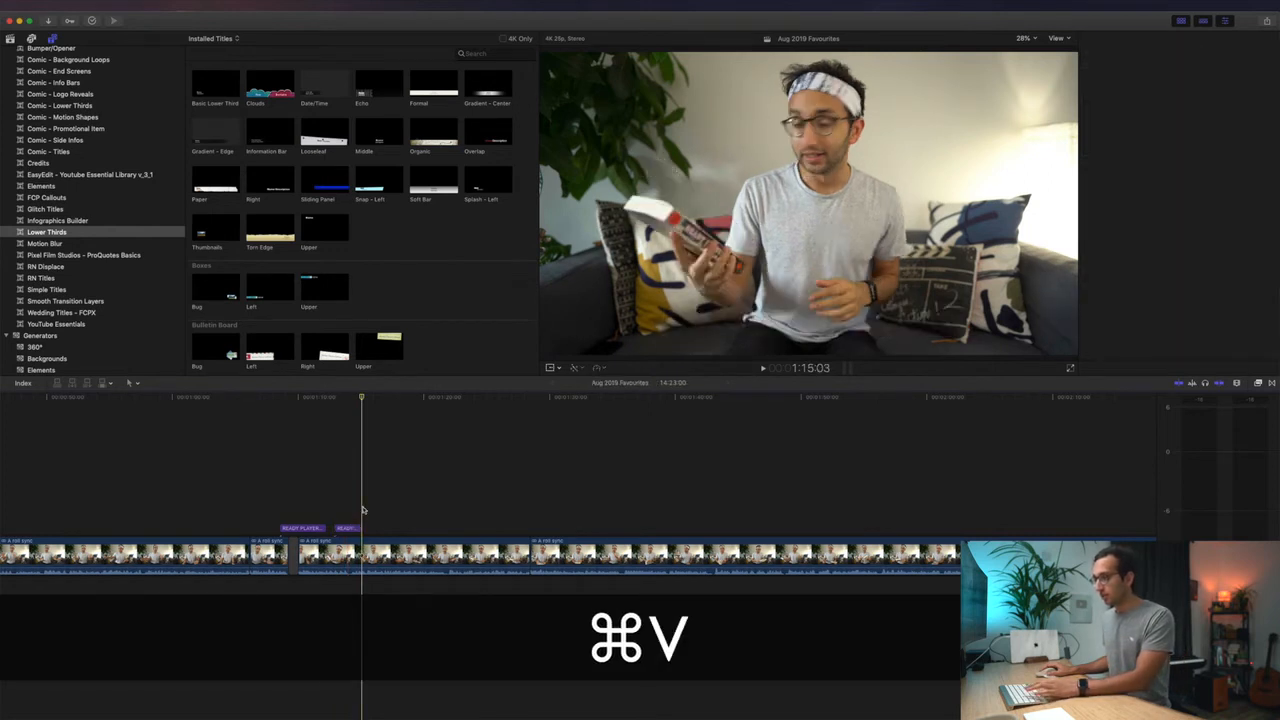
left_click(376, 528)
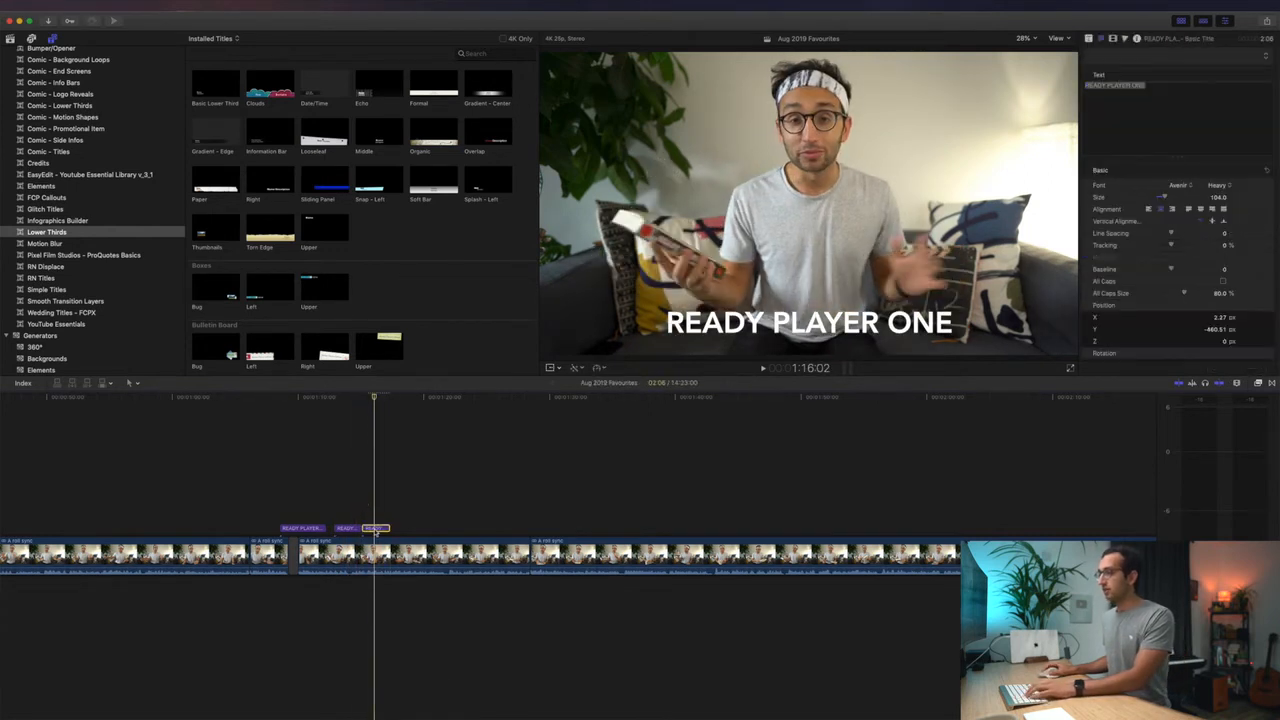
type("ERNERS")
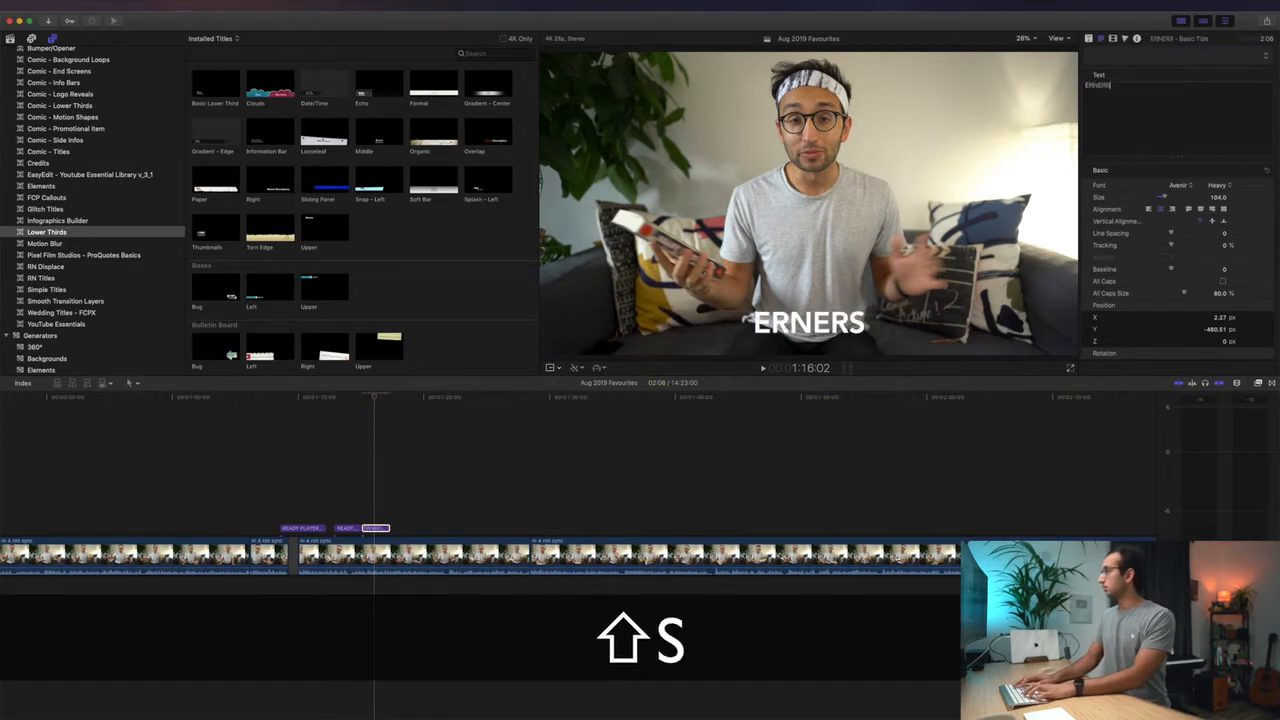
key("BackSpace")
key("BackSpace")
type("ST CLINE")
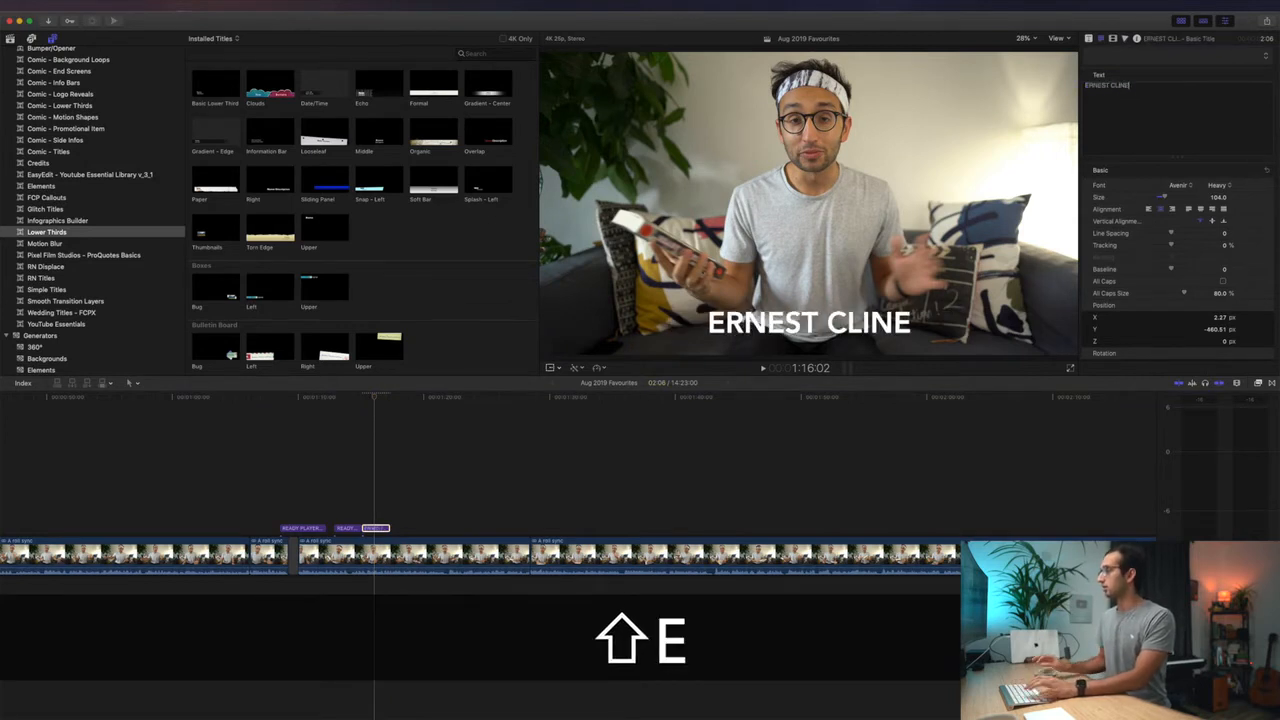
left_click(326, 485)
key("space")
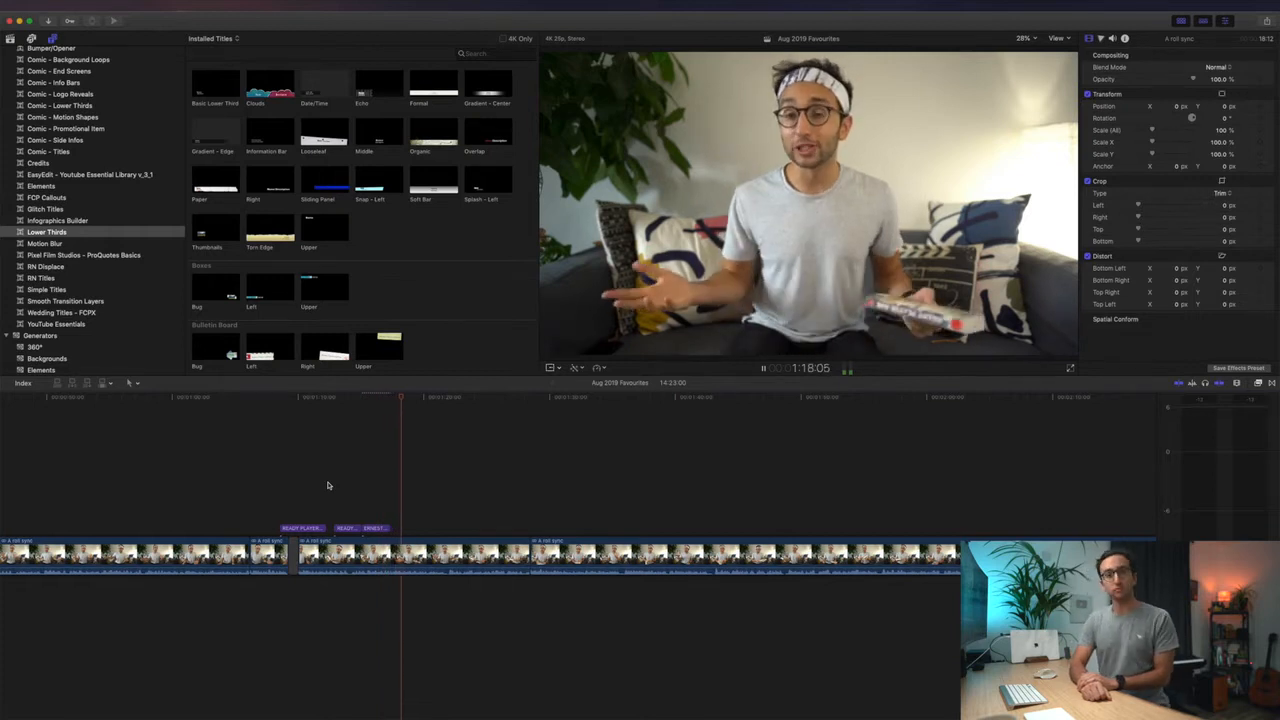
key("space")
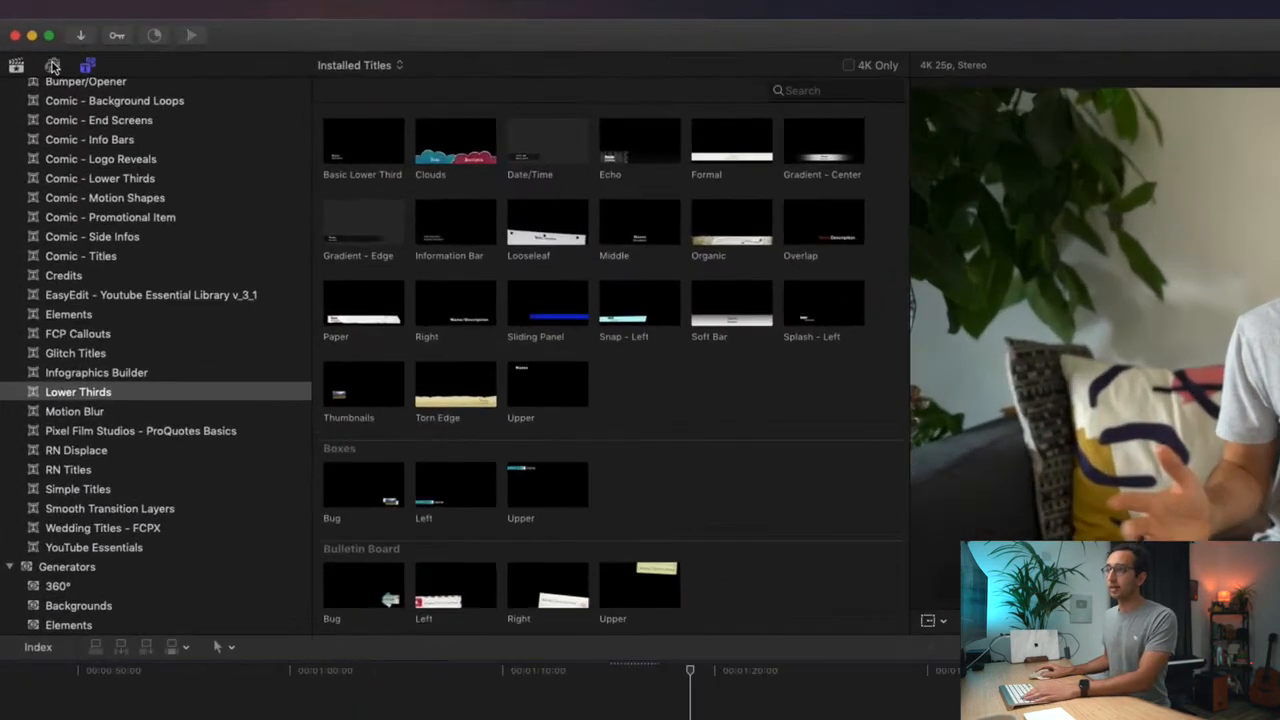
- Find the sound effect Cartoon Accent 17, place it at the start of both Basic Titles and play back the section
left_click(31, 38)
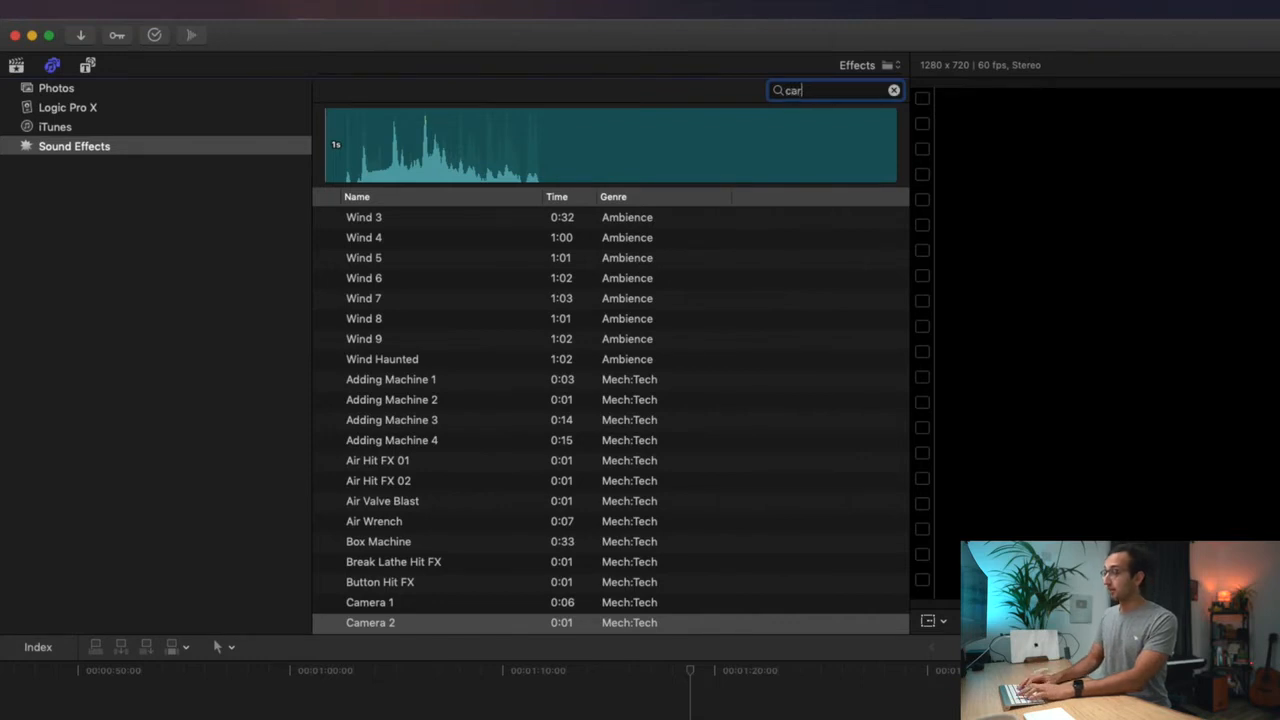
type("cartoon accent 17")
key("Return")
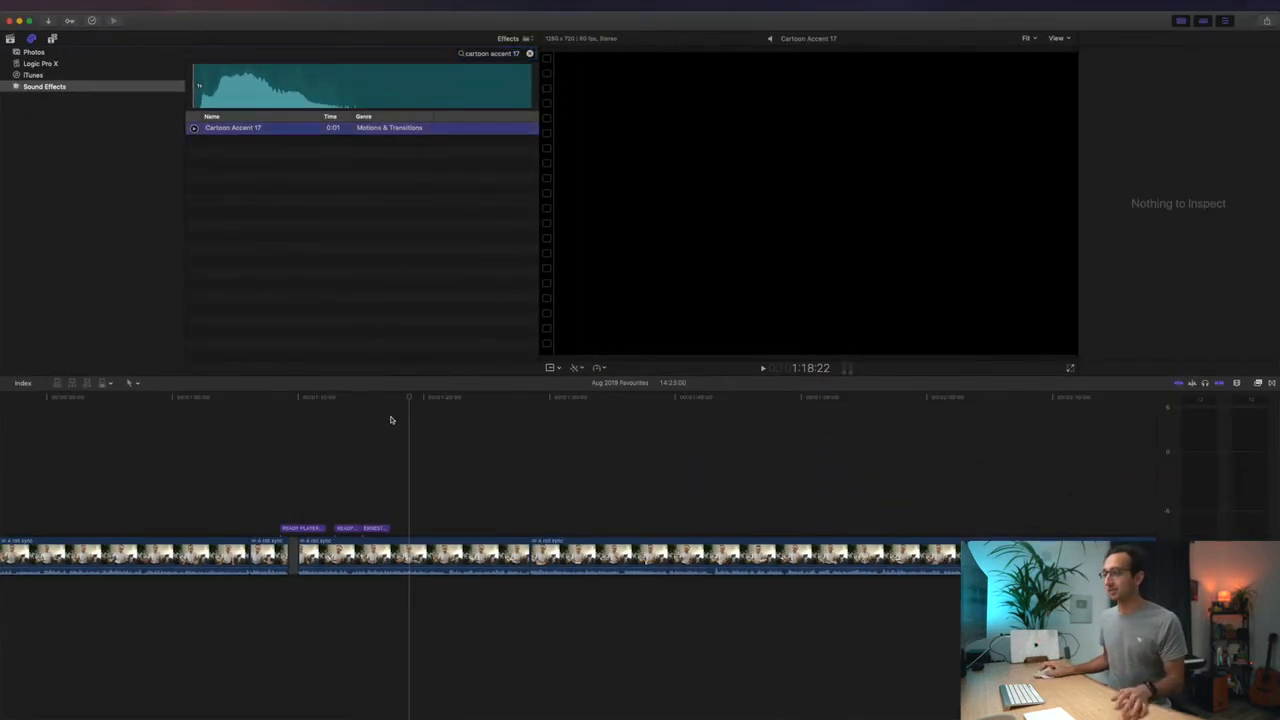
left_click_drag(391, 420, 339, 498)
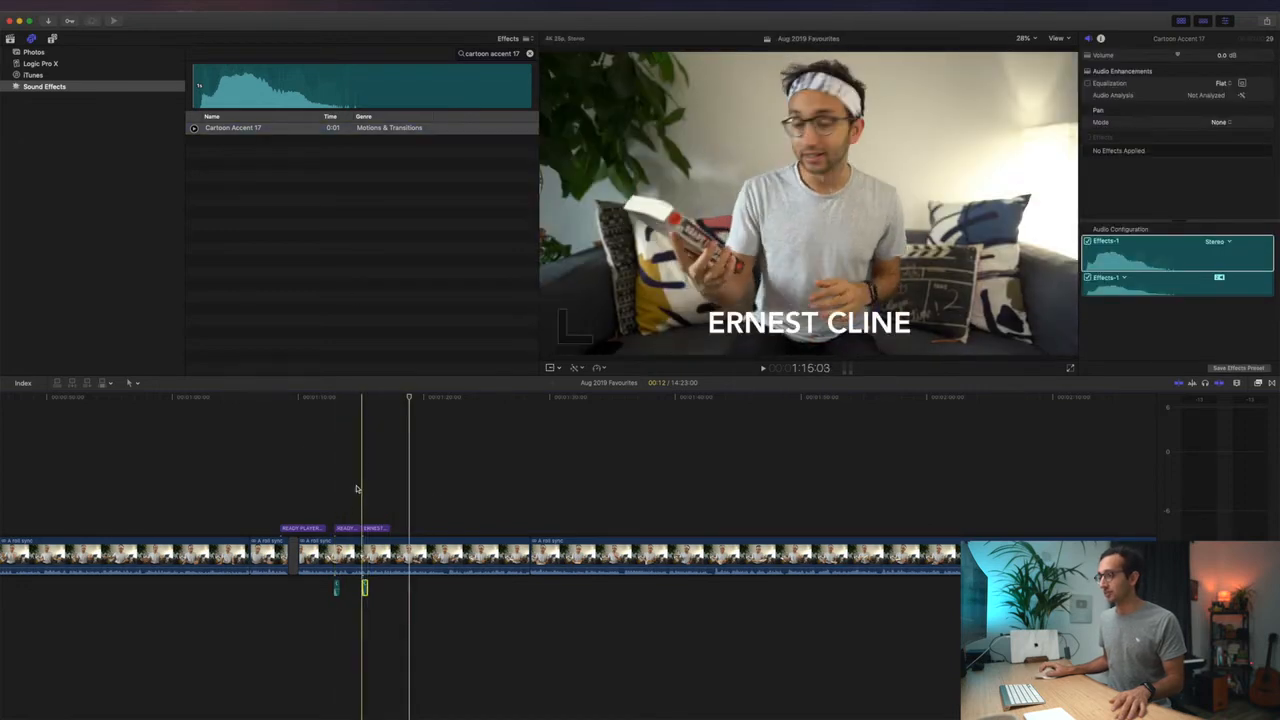
left_click(301, 452)
key("space")
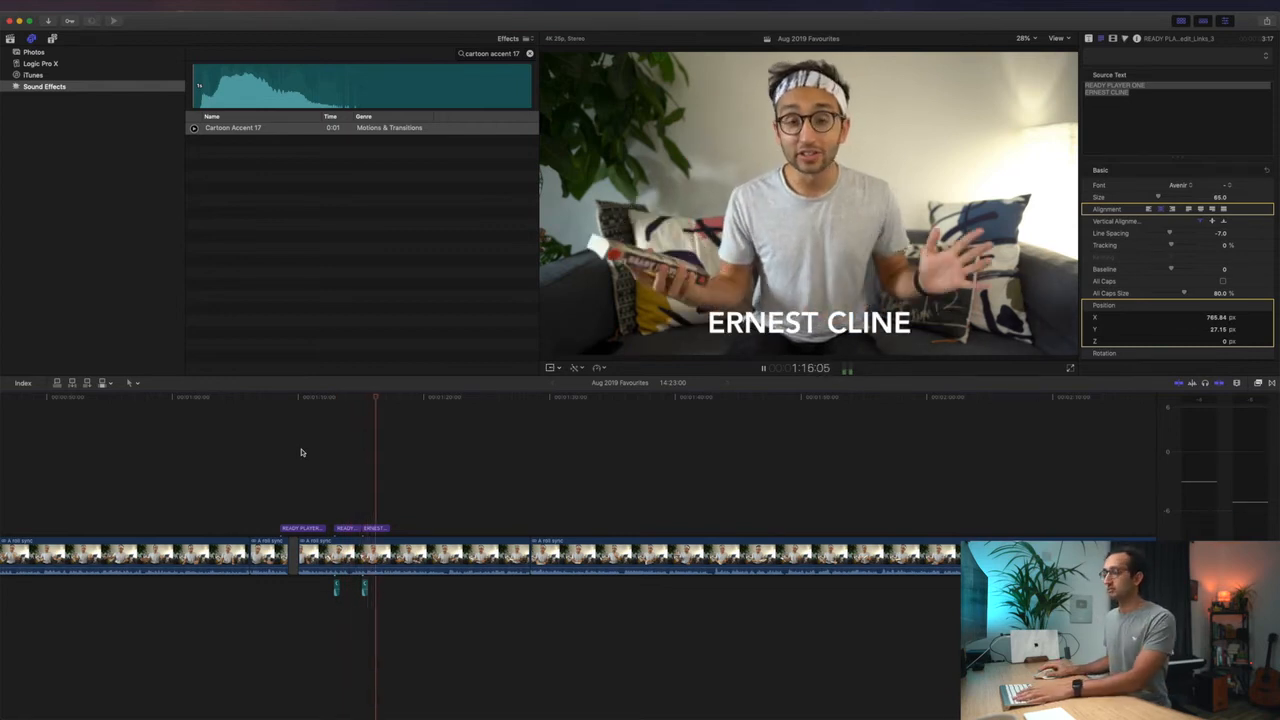
key("space")
- Set the volume of both Cartoon Accent 17 clips to -16 dB and play back the section
left_click_drag(319, 596, 402, 617)
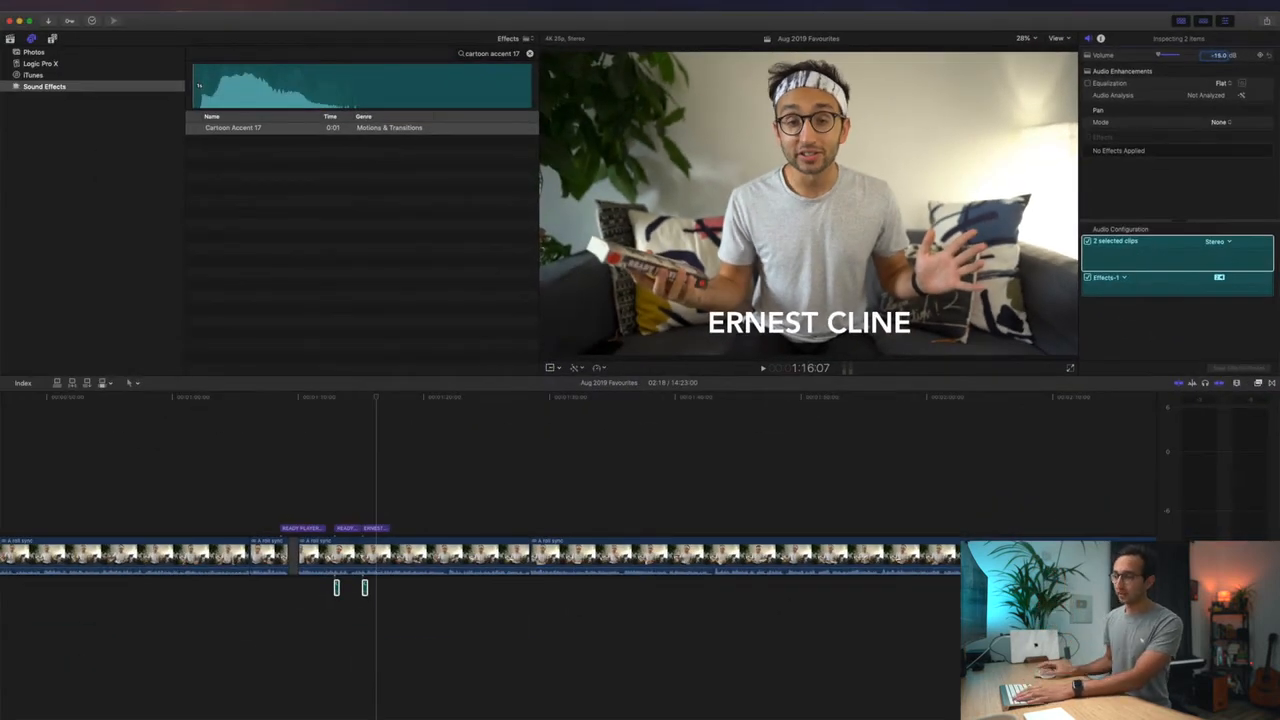
left_click(309, 468)
key("space")
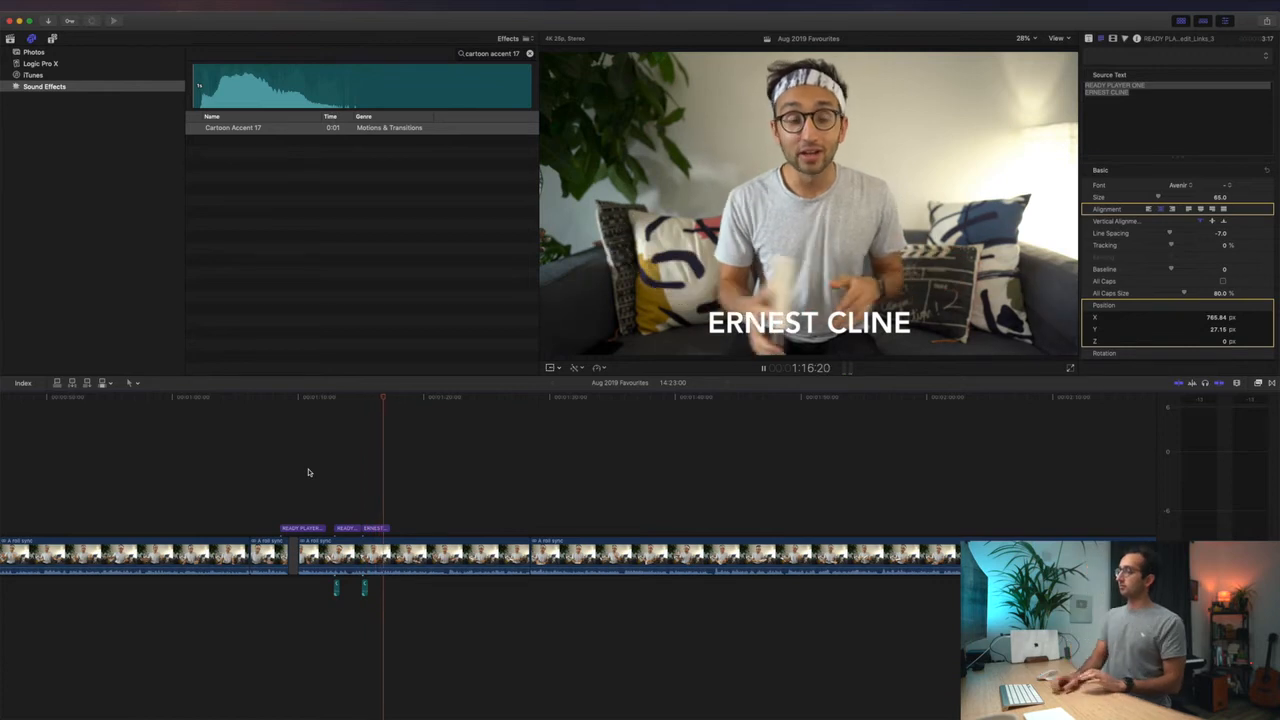
key("space")
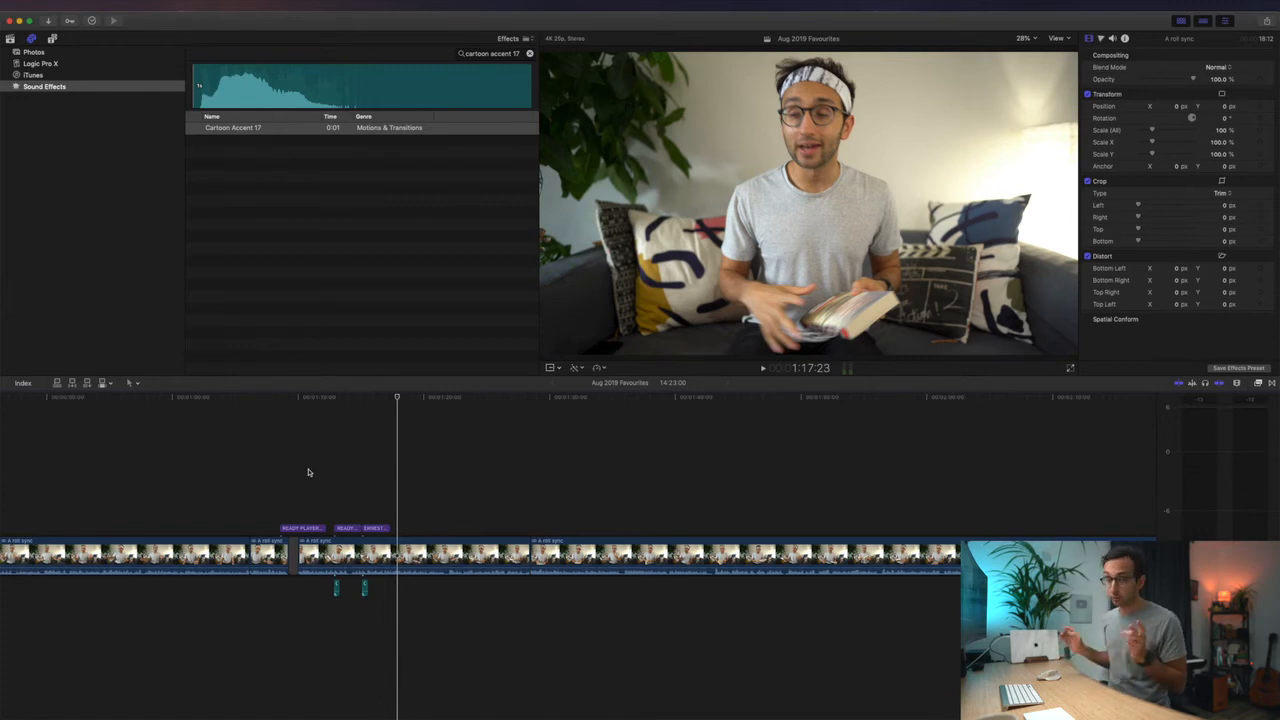
- Connect another Basic Title at about 1:21 in the timeline and select it
left_click(434, 467)
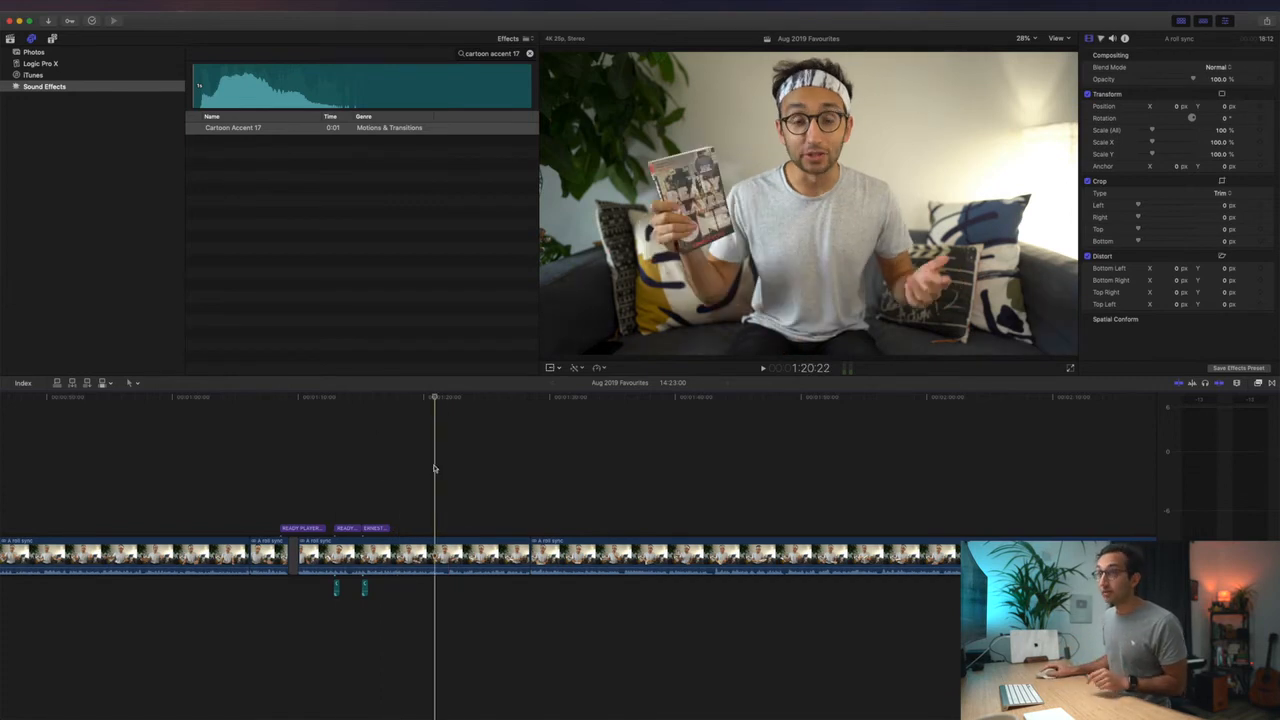
left_click(53, 183)
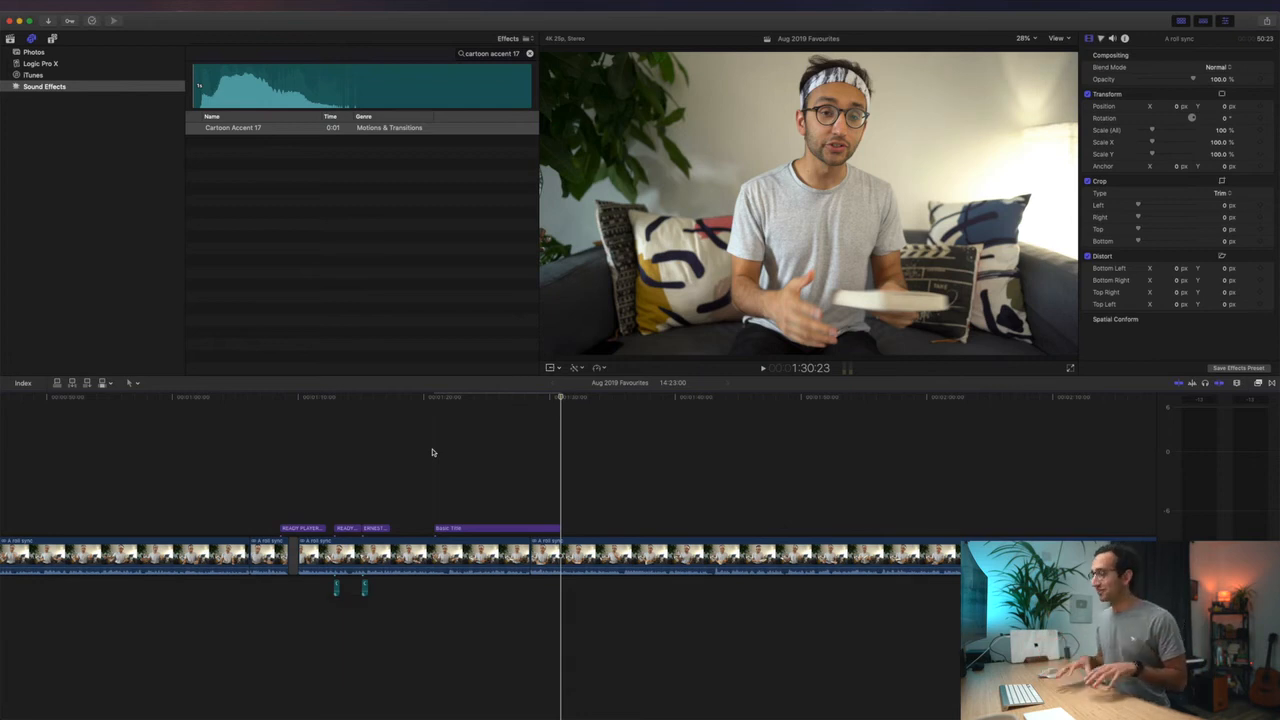
left_click(475, 529)
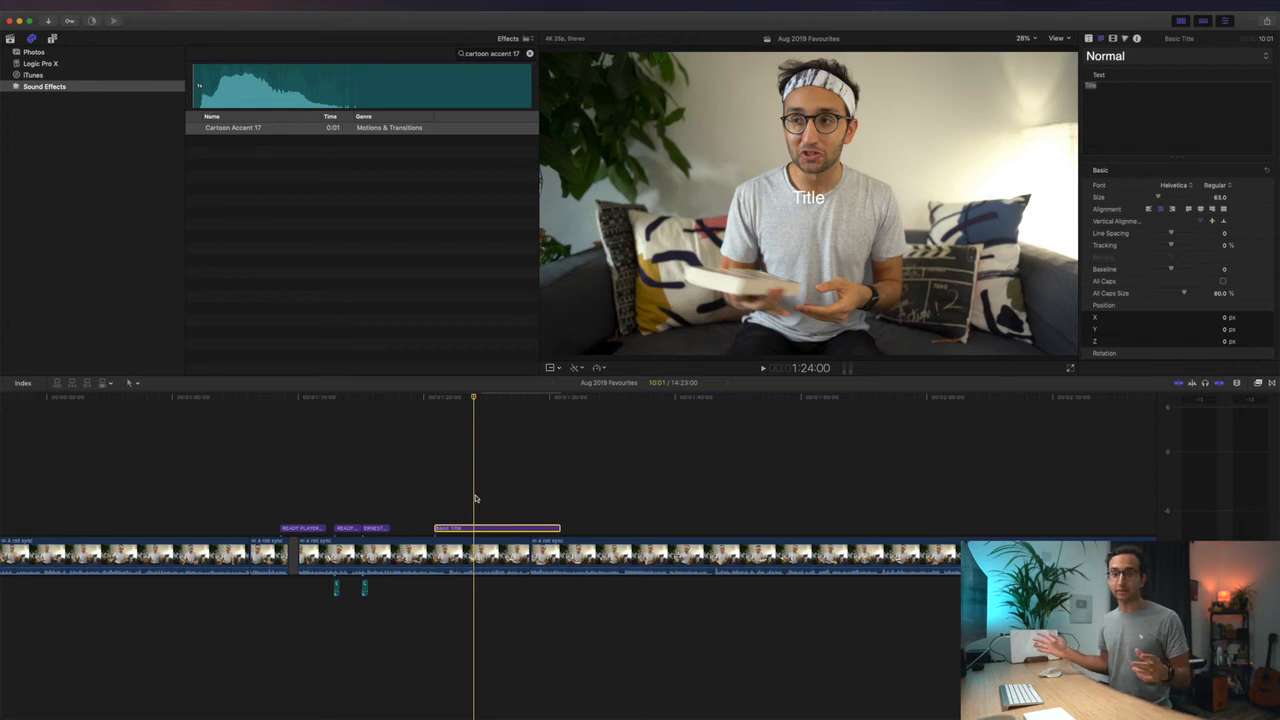
- Copy the formatted READY PLAYER ONE Basic Title, paste it at about 1:39 and play it back
left_click(346, 528)
key("super+c")
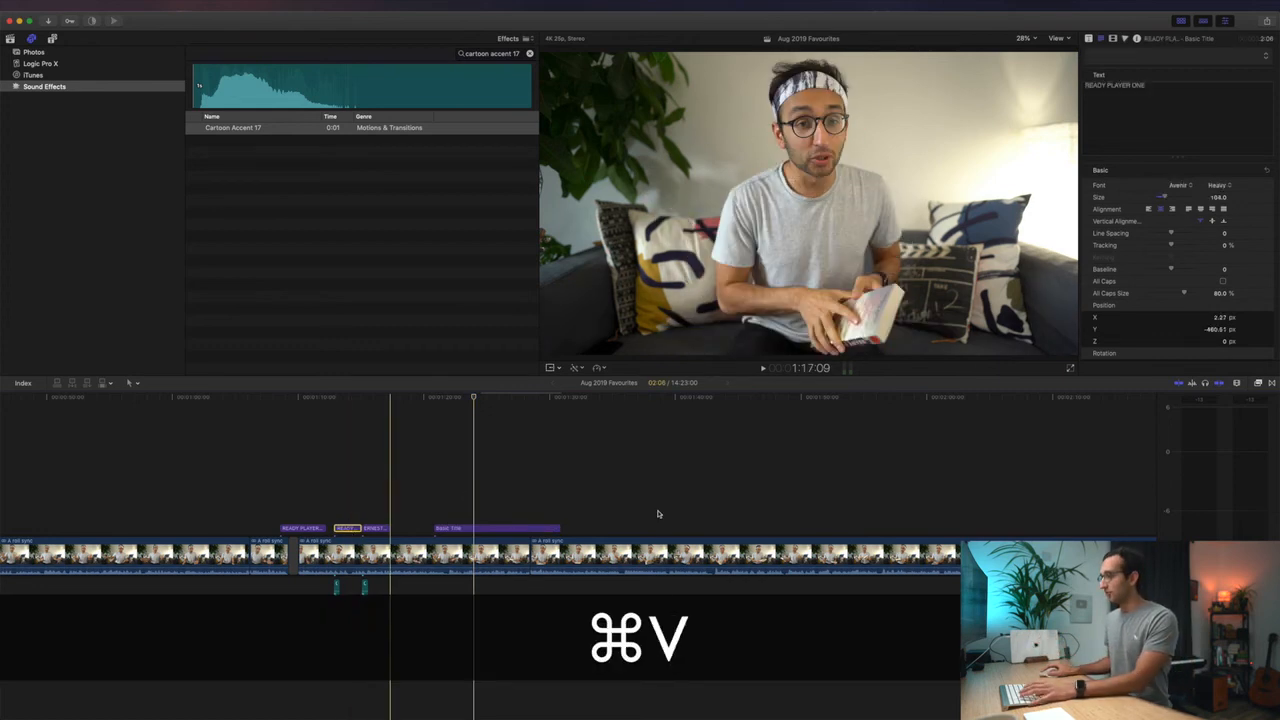
key("super+v")
key("space")
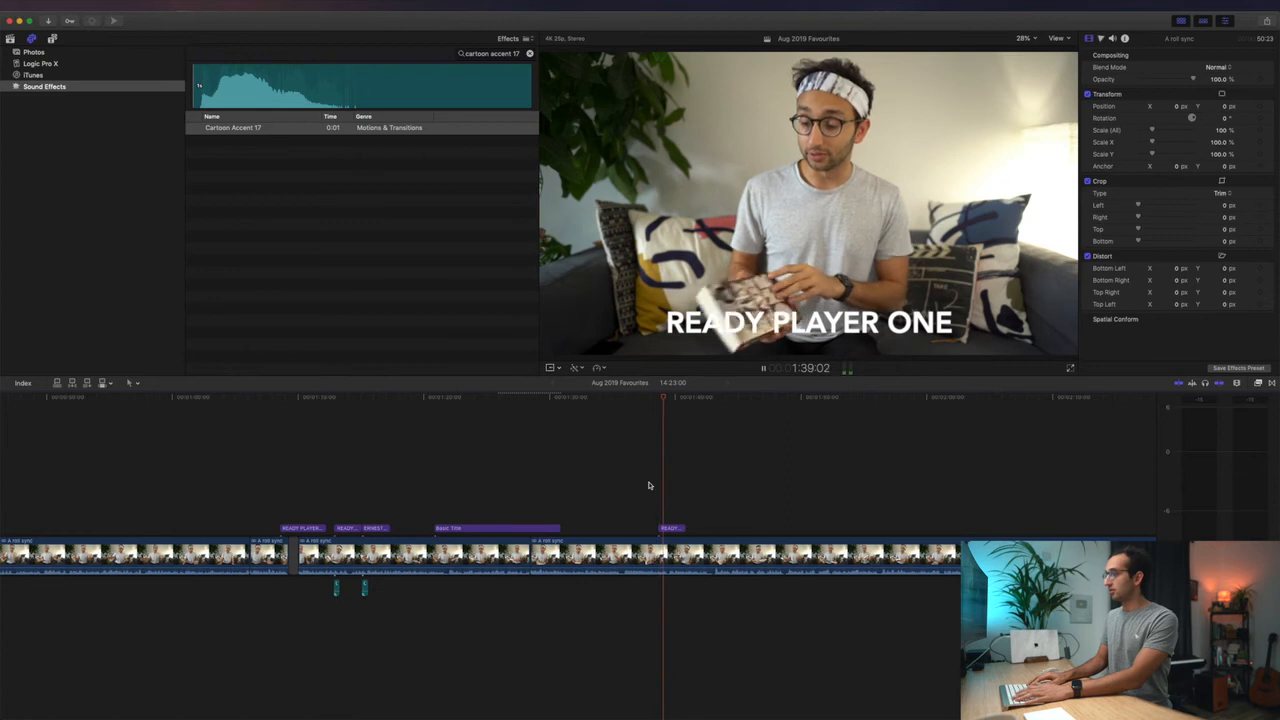
key("space")
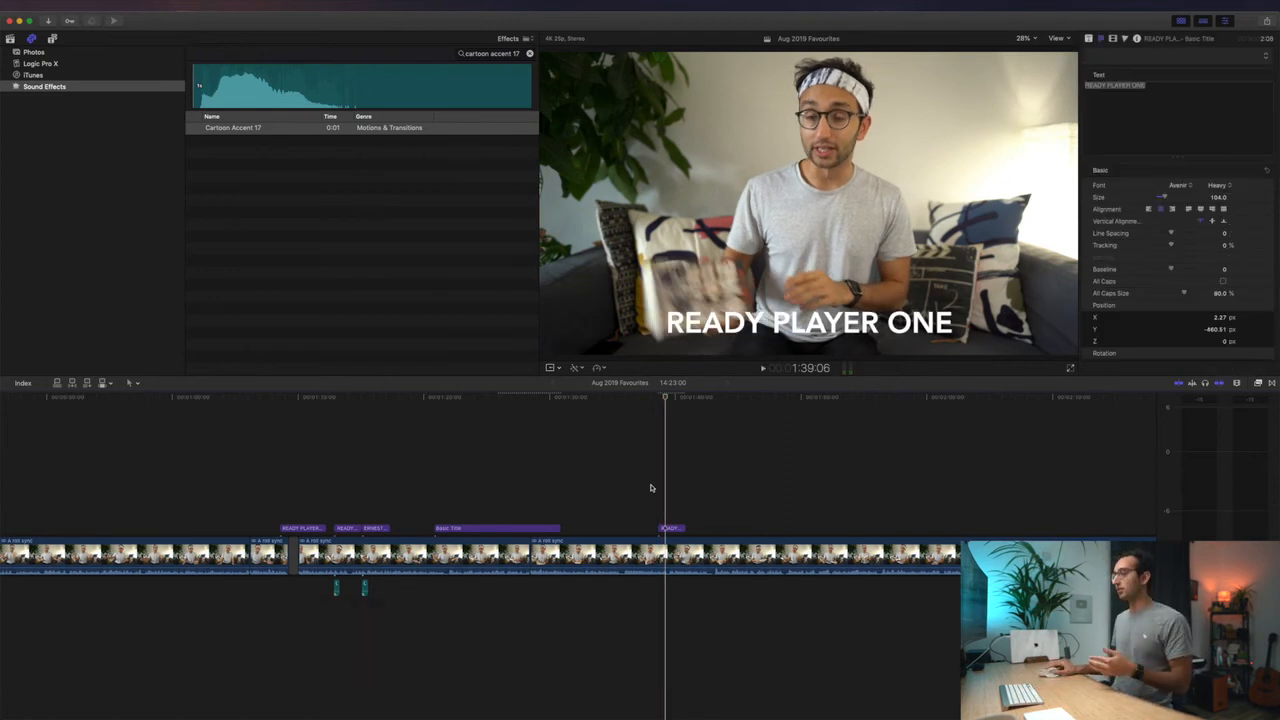